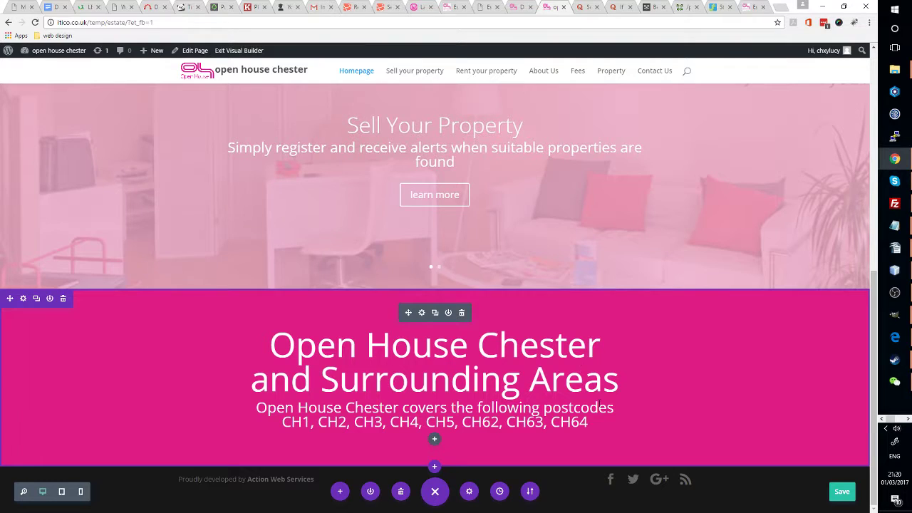
# Look over the homepage sections from the top slider down to the Open House Chester and Surrounding Areas header
pyautogui.scroll(5, 563, 301)
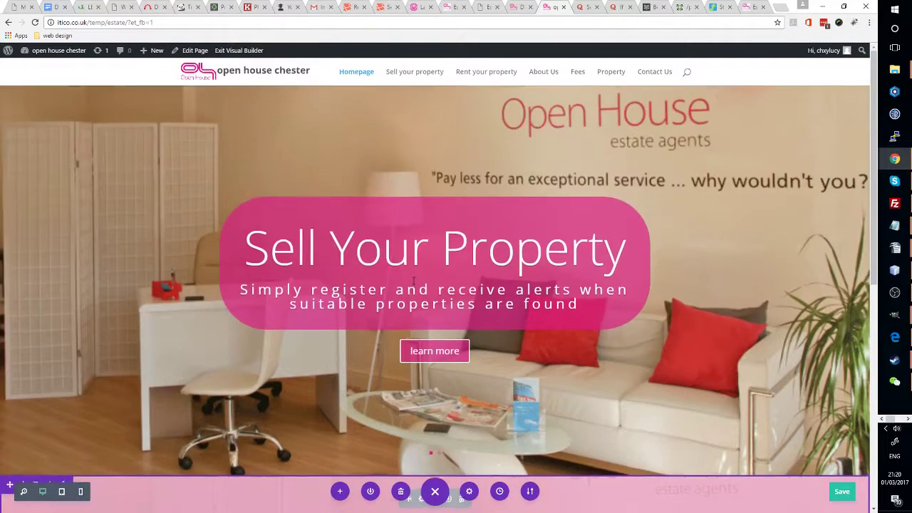
pyautogui.scroll(-5, 413, 282)
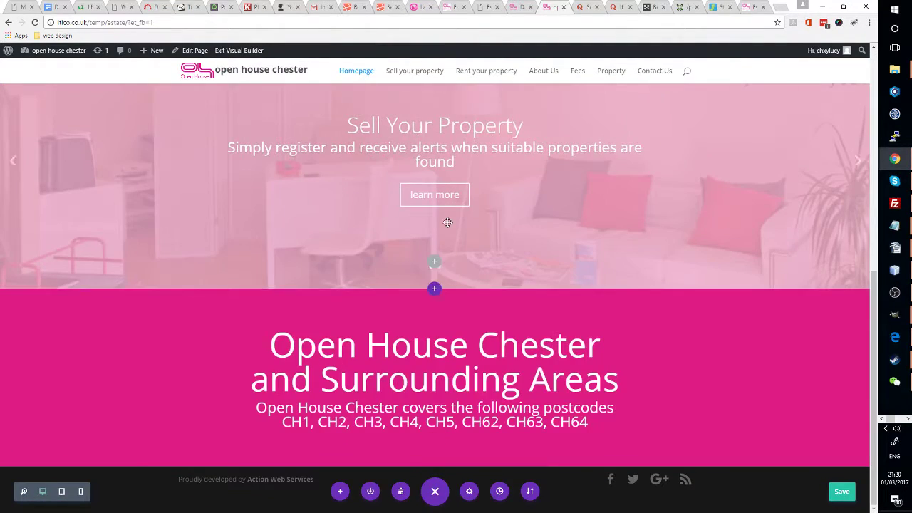
pyautogui.scroll(3, 455, 301)
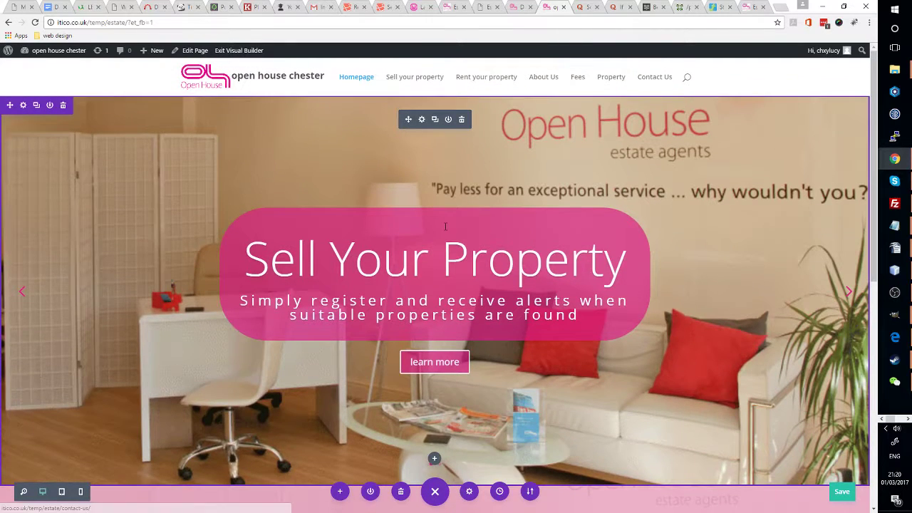
pyautogui.scroll(-3, 445, 227)
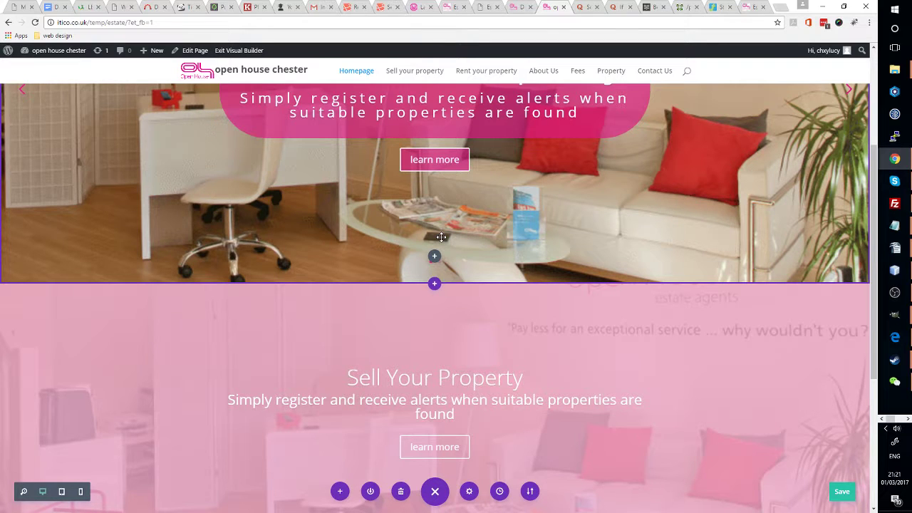
pyautogui.scroll(3, 571, 227)
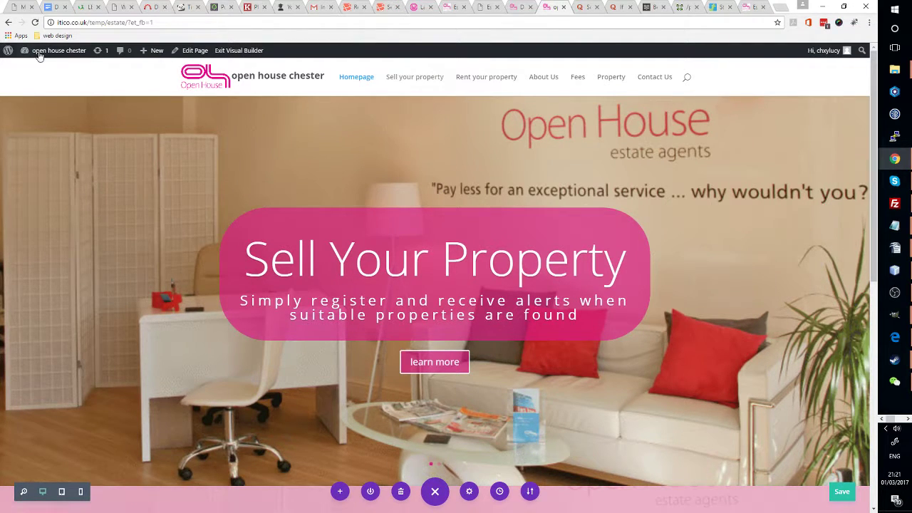
pyautogui.moveTo(45, 53)
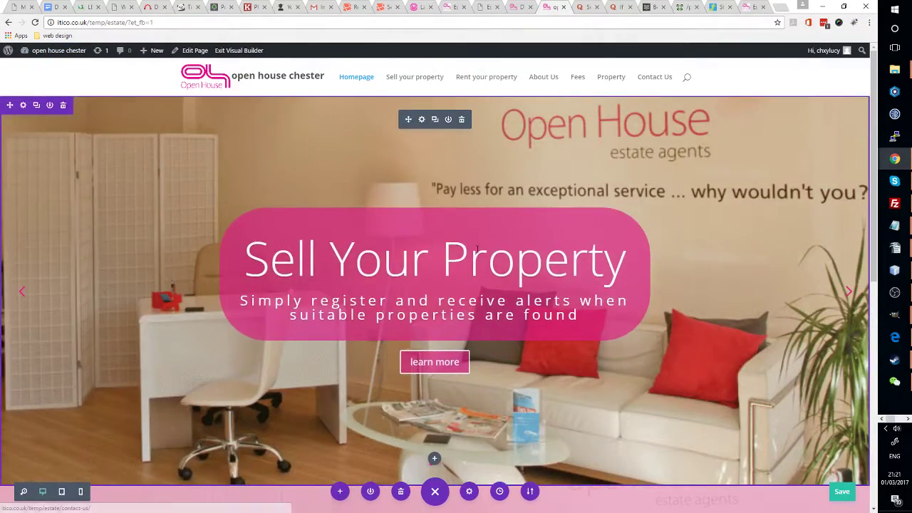
pyautogui.scroll(-3, 477, 247)
pyautogui.scroll(-3, 512, 324)
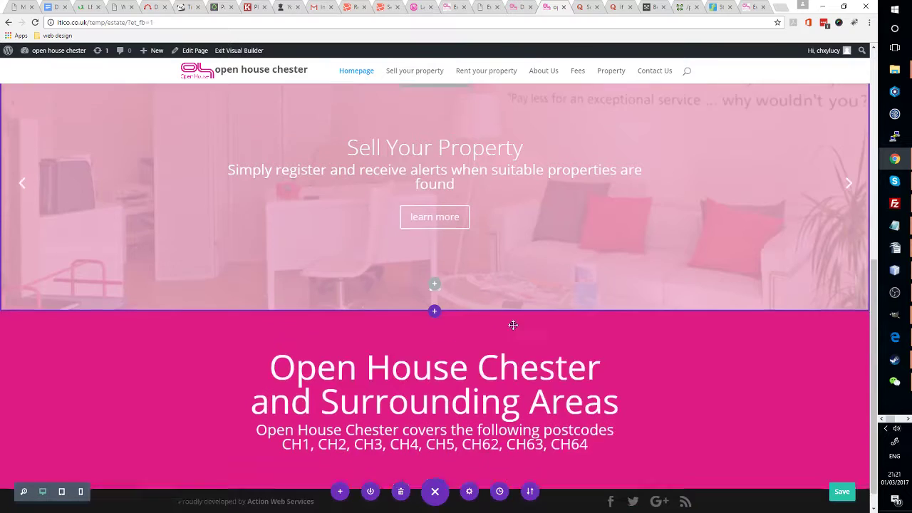
pyautogui.scroll(-1, 512, 325)
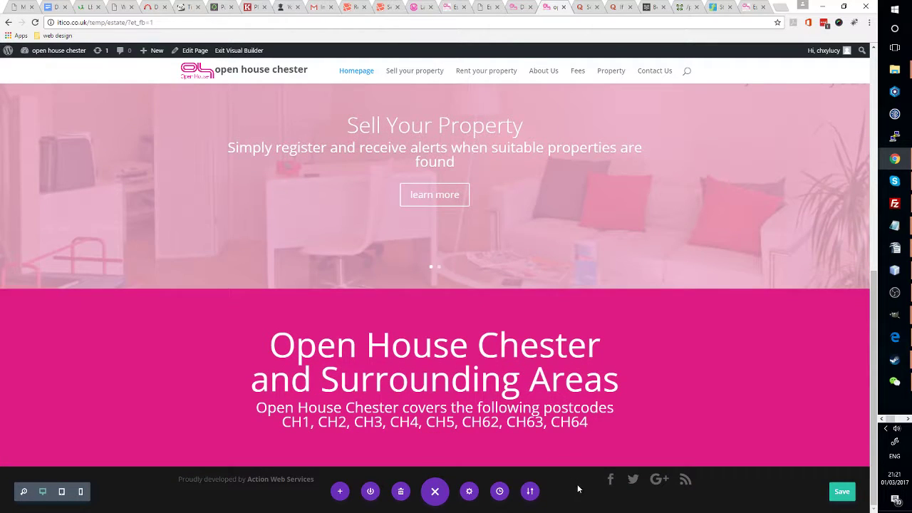
pyautogui.scroll(6, 542, 321)
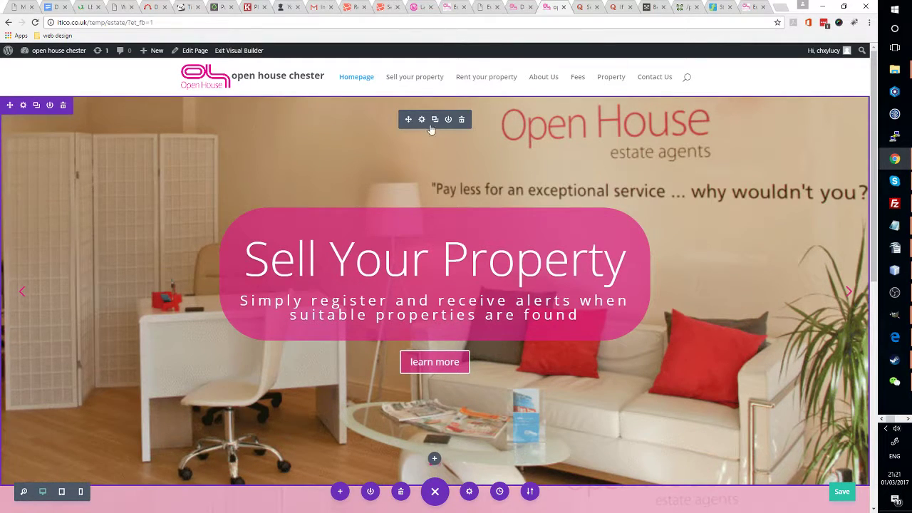
# Open the settings of the top fullwidth slider and review its design options
pyautogui.click(421, 120)
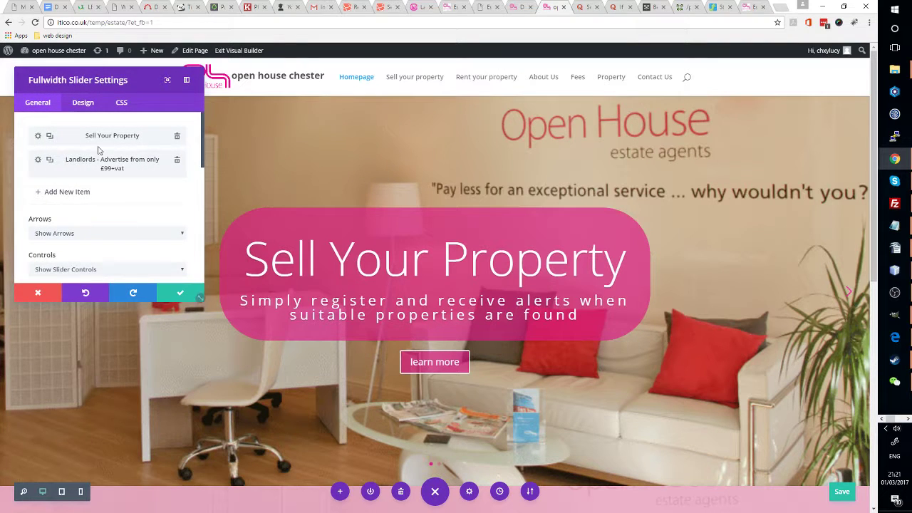
pyautogui.click(87, 105)
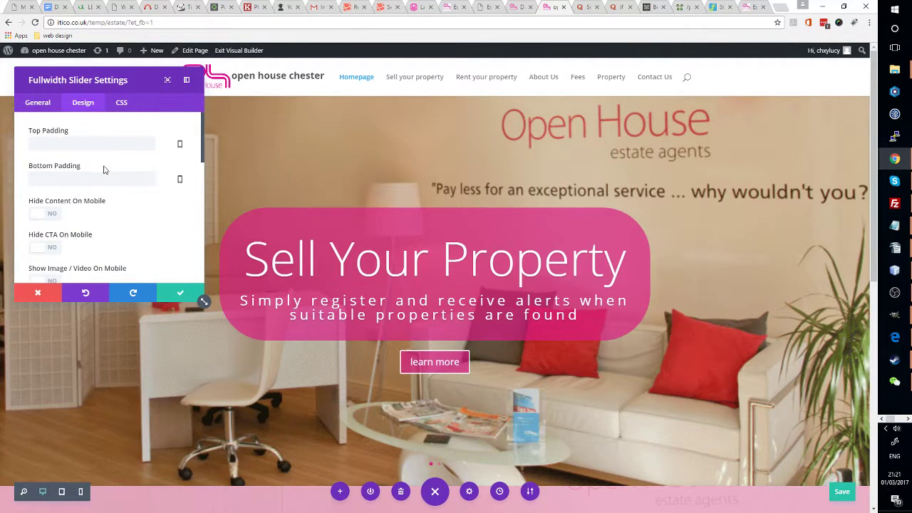
pyautogui.scroll(-6, 103, 169)
pyautogui.scroll(3, 111, 194)
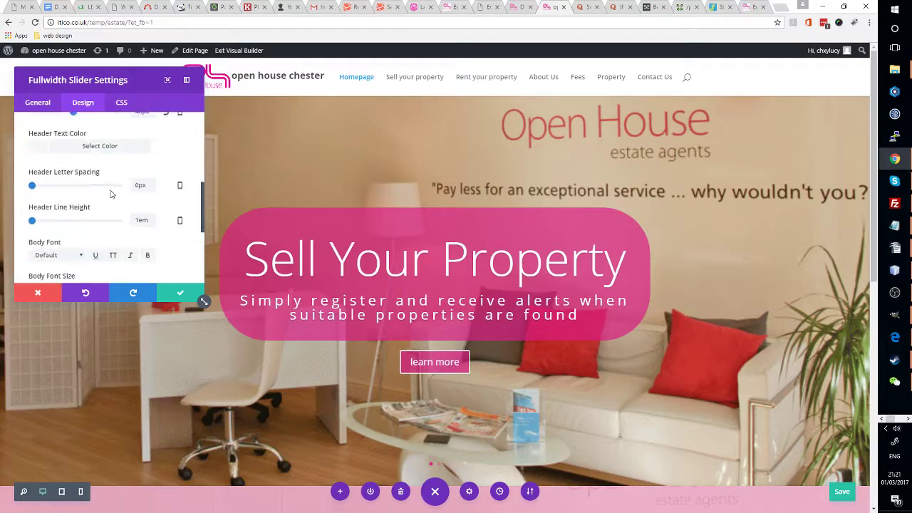
# Examine the top slider's custom CSS fields, including the Slide Button and Slide Active Controller entries
pyautogui.click(121, 101)
pyautogui.scroll(-3, 117, 185)
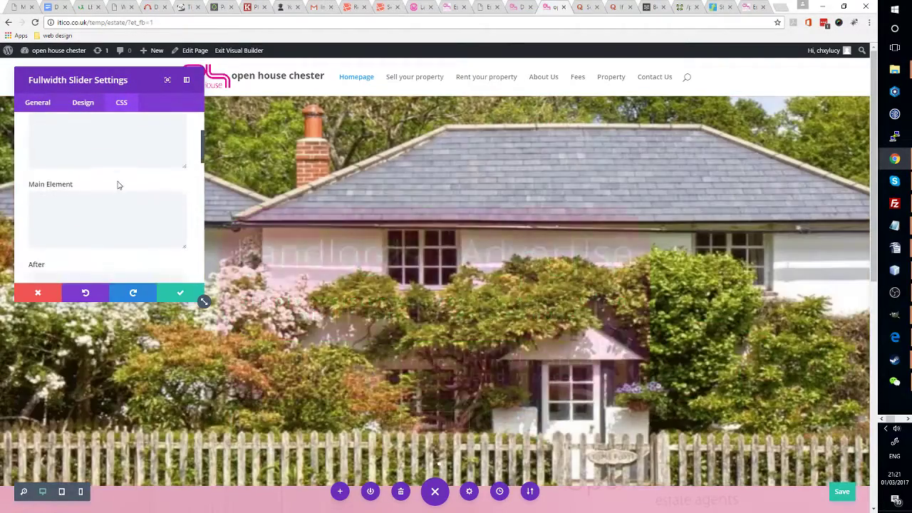
pyautogui.scroll(-10, 118, 185)
pyautogui.scroll(2, 118, 182)
pyautogui.scroll(6, 119, 182)
pyautogui.scroll(-8, 119, 182)
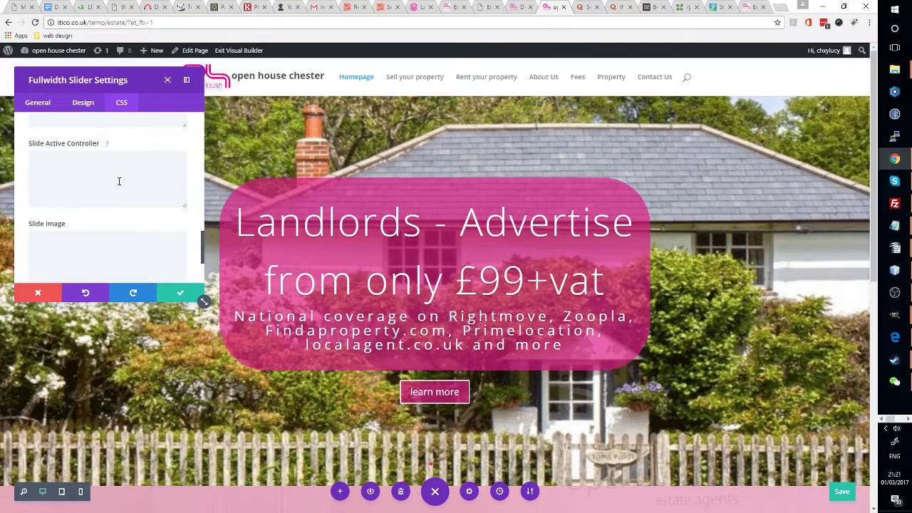
pyautogui.scroll(3, 119, 181)
pyautogui.scroll(-3, 118, 181)
pyautogui.scroll(3, 119, 181)
pyautogui.scroll(1, 119, 181)
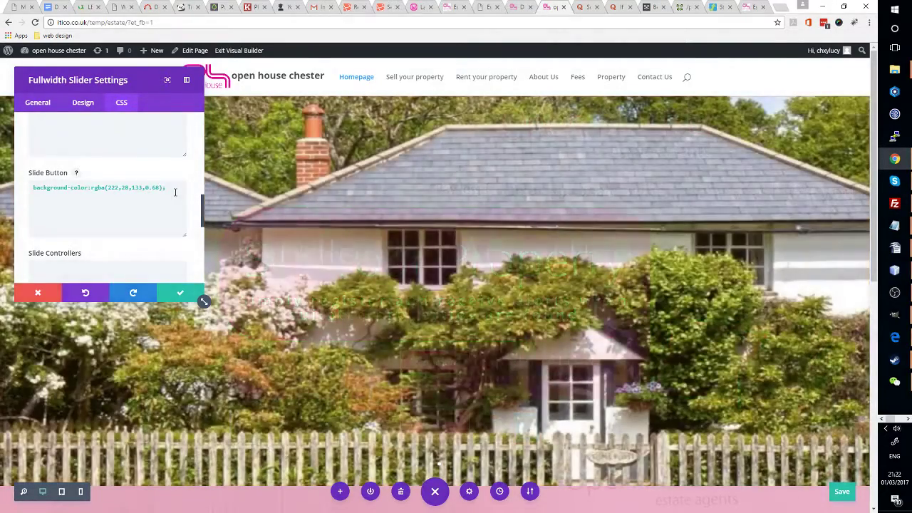
# Highlight the background-color rule in the top slider's Slide Button CSS
pyautogui.moveTo(173, 191); pyautogui.dragTo(33, 188)
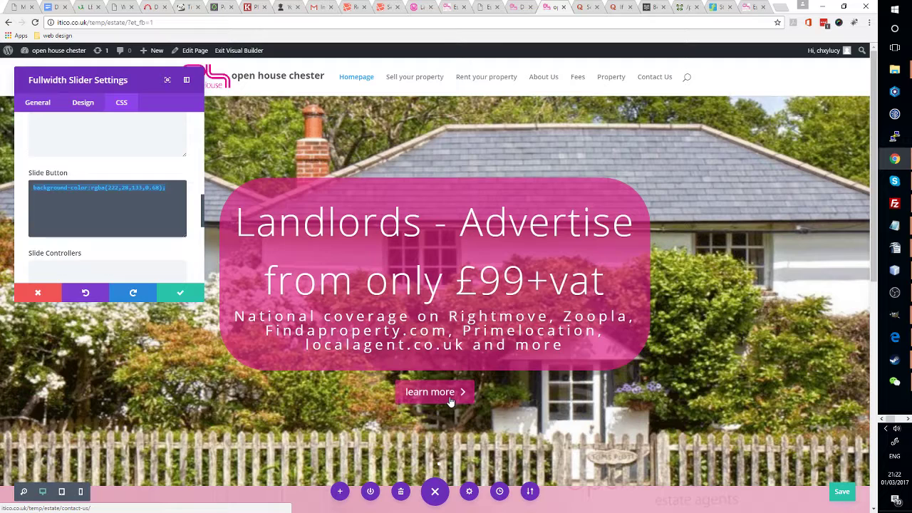
pyautogui.rightClick(128, 149)
pyautogui.click(155, 170)
pyautogui.scroll(10, 157, 171)
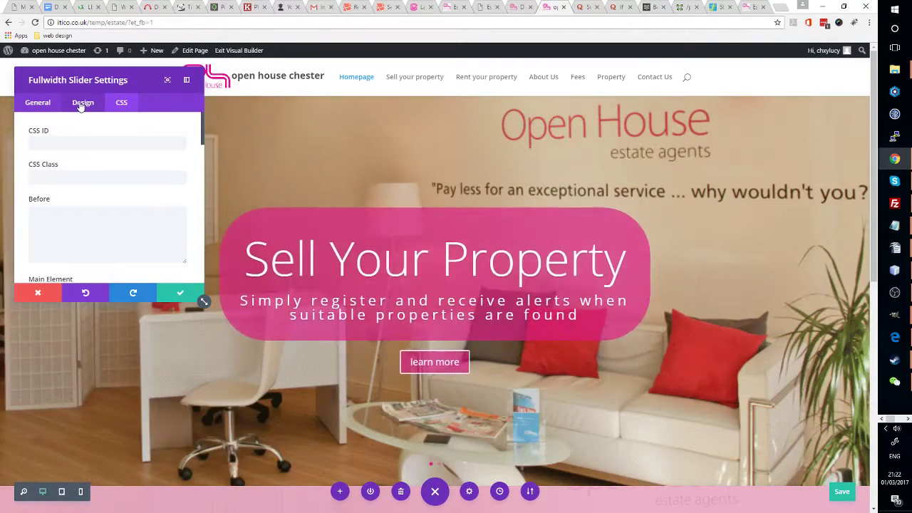
# Review the top slider's body text design options and compare the slider with the page sections below it
pyautogui.click(82, 103)
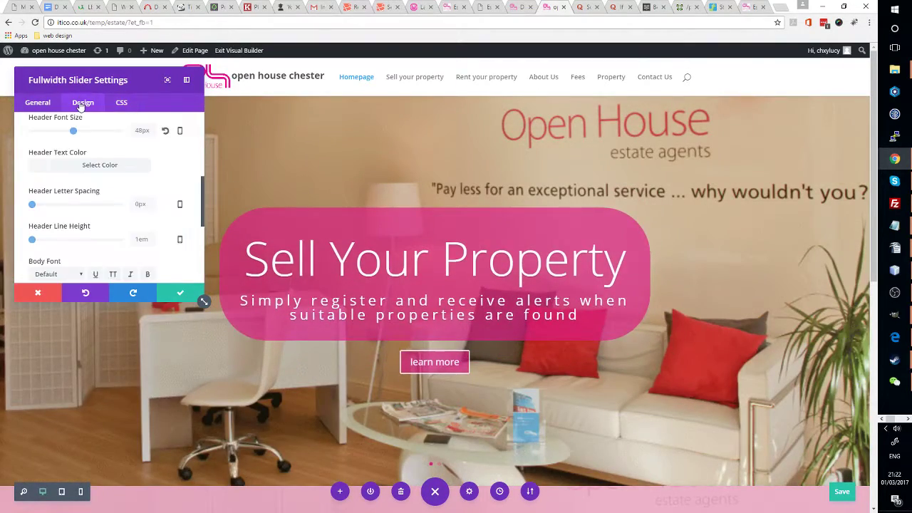
pyautogui.scroll(-2, 84, 161)
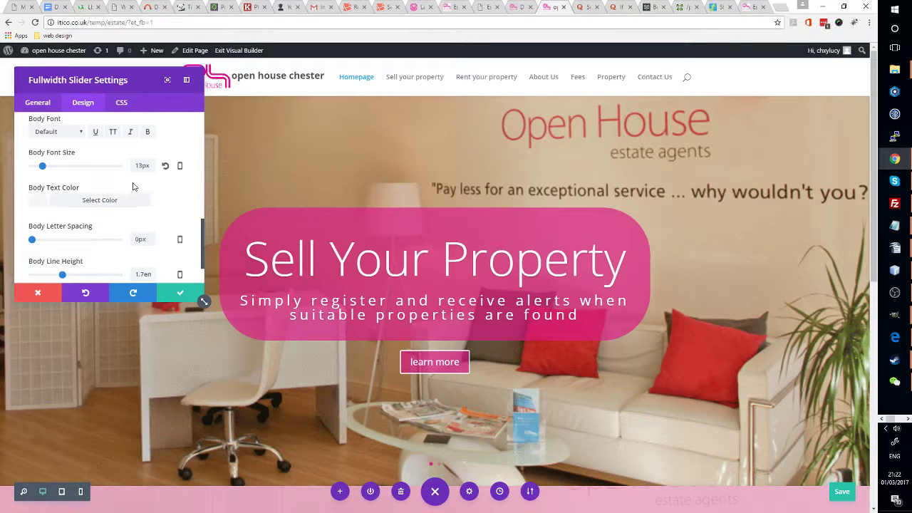
pyautogui.moveTo(131, 83); pyautogui.dragTo(108, 195)
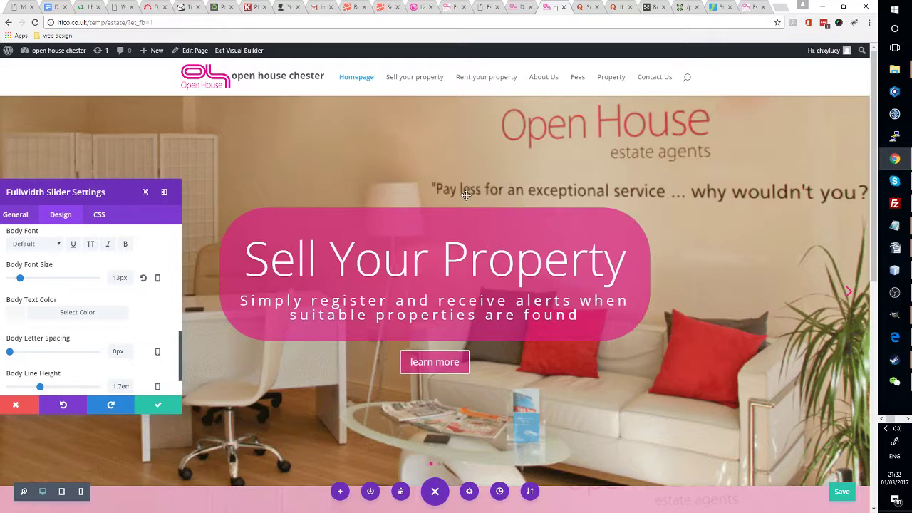
pyautogui.scroll(-3, 488, 226)
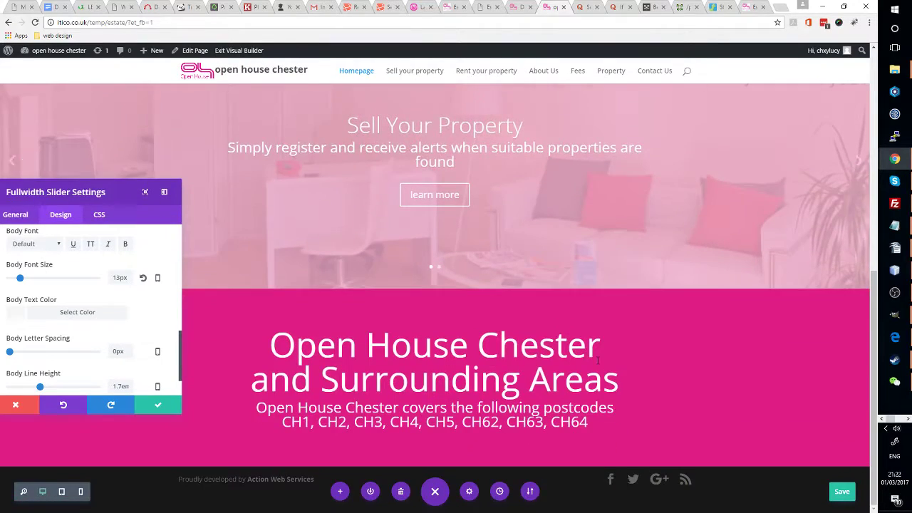
pyautogui.scroll(5, 430, 230)
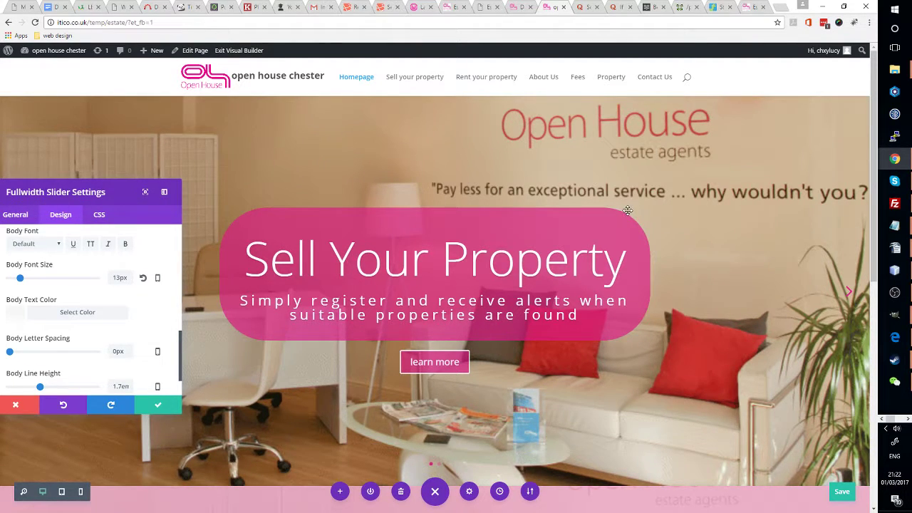
pyautogui.scroll(-5, 625, 213)
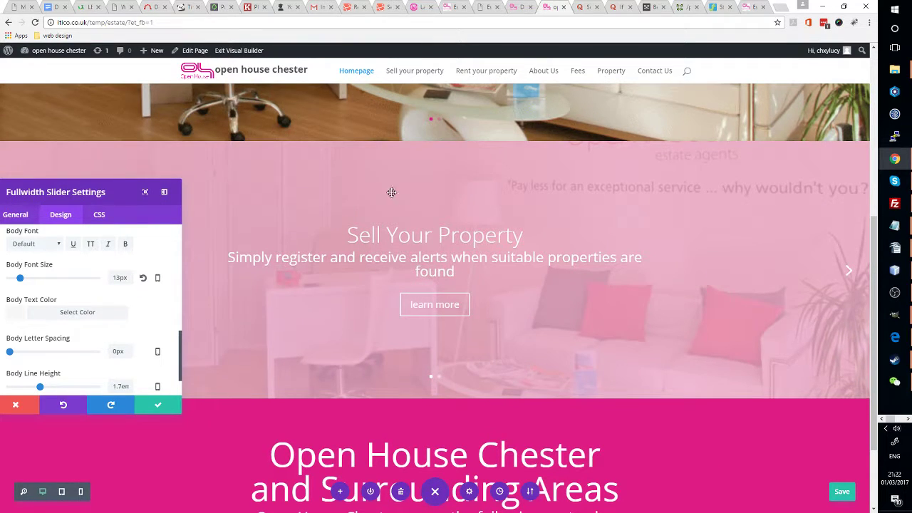
pyautogui.scroll(-2, 427, 228)
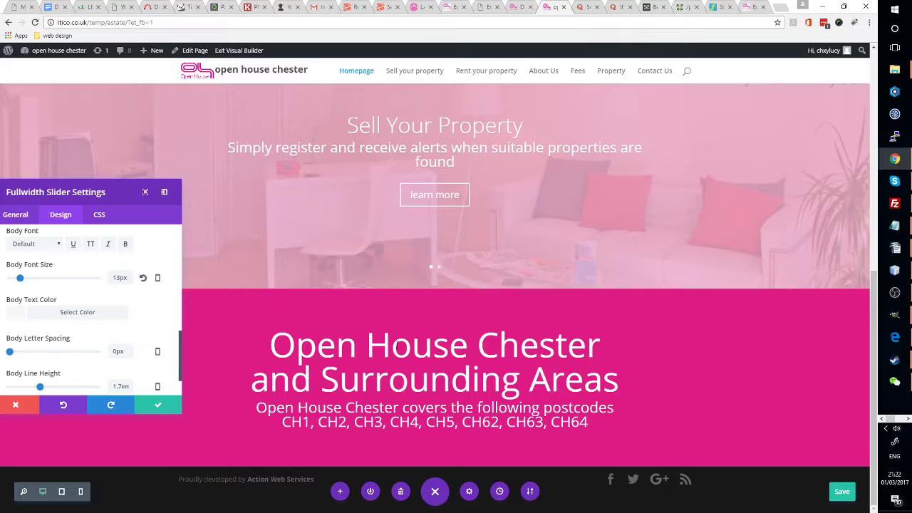
# Highlight the heading Open House Chester and Surrounding Areas in the pink header section, and its word Surrounding
pyautogui.moveTo(270, 347); pyautogui.dragTo(673, 374)
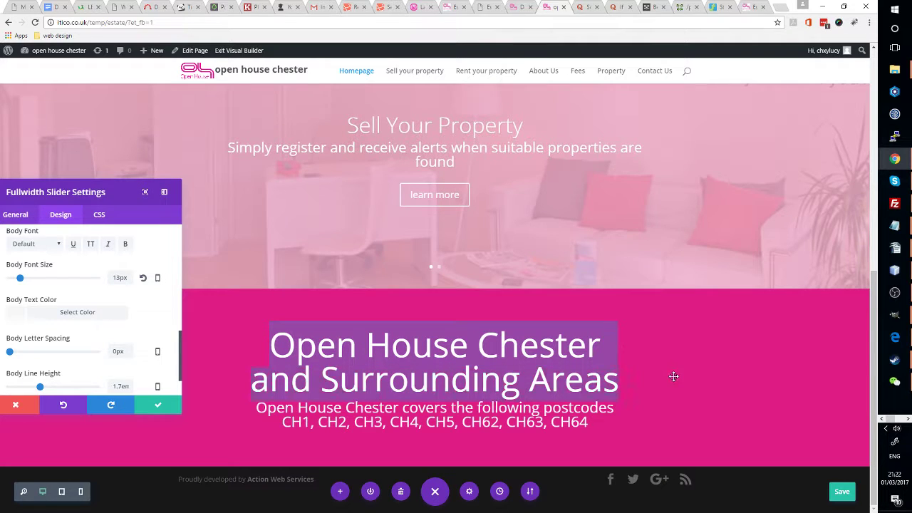
pyautogui.click(480, 369)
pyautogui.click(270, 347)
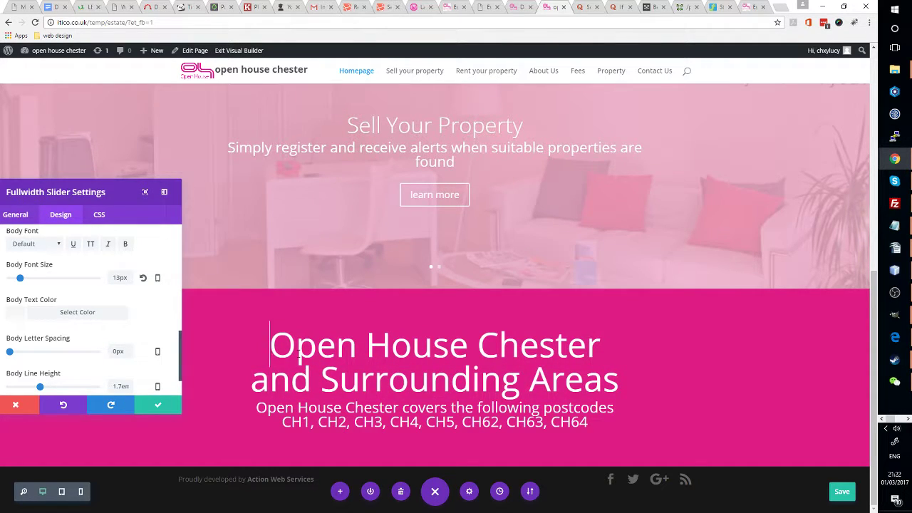
pyautogui.moveTo(320, 380); pyautogui.dragTo(455, 380)
pyautogui.moveTo(511, 376); pyautogui.dragTo(517, 372)
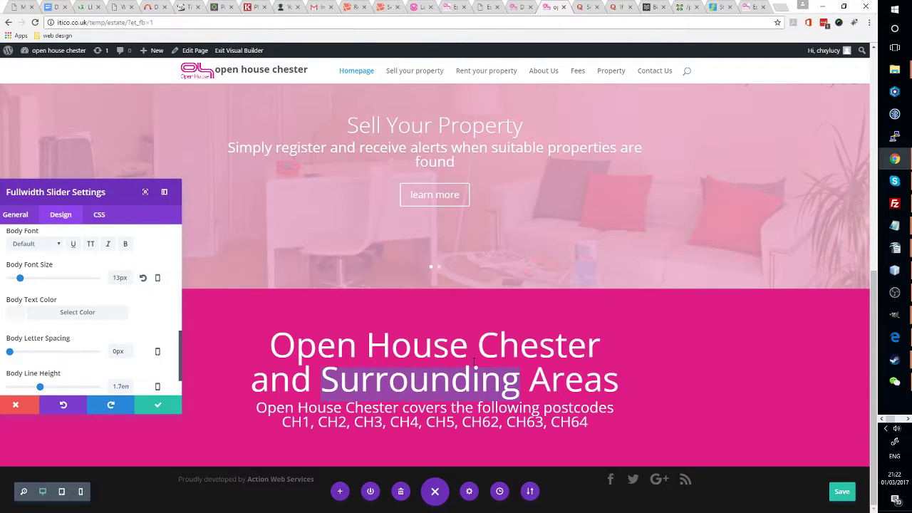
pyautogui.click(449, 348)
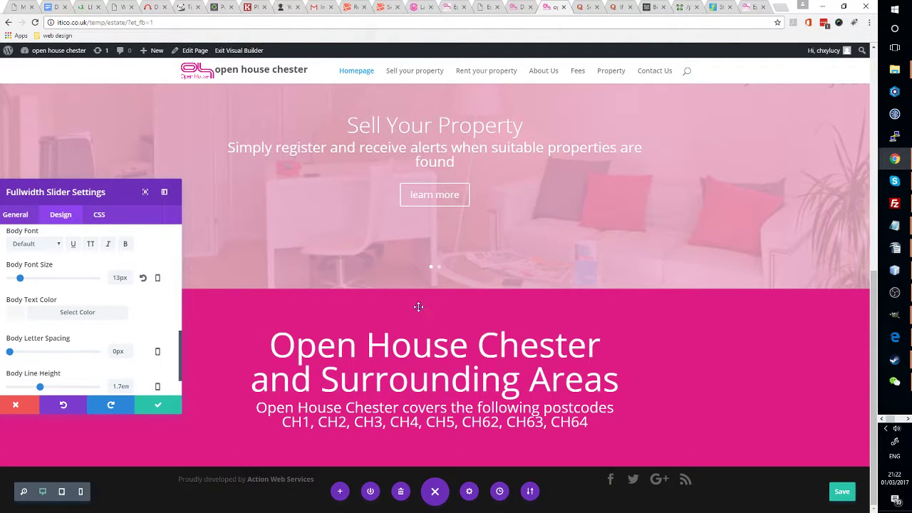
# Accept and close the slider settings, and open the settings of the pink Open House Chester fullwidth header
pyautogui.click(157, 405)
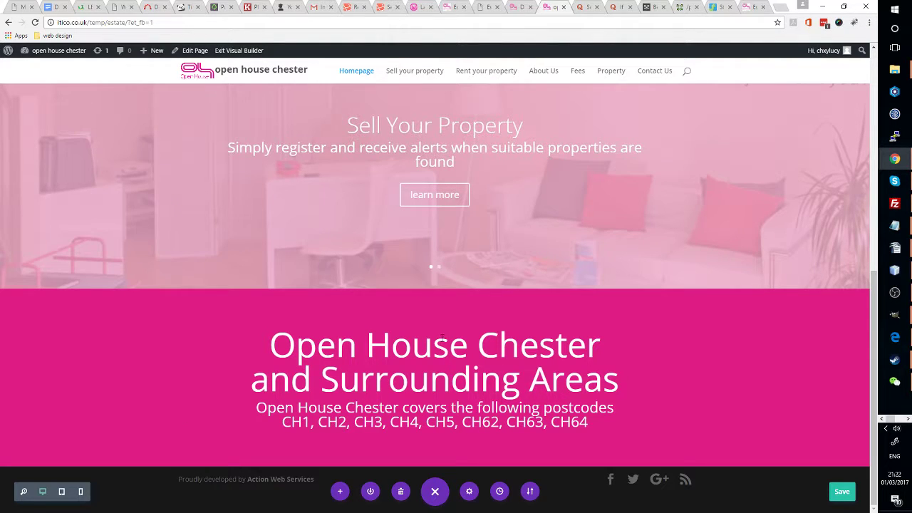
pyautogui.moveTo(407, 312)
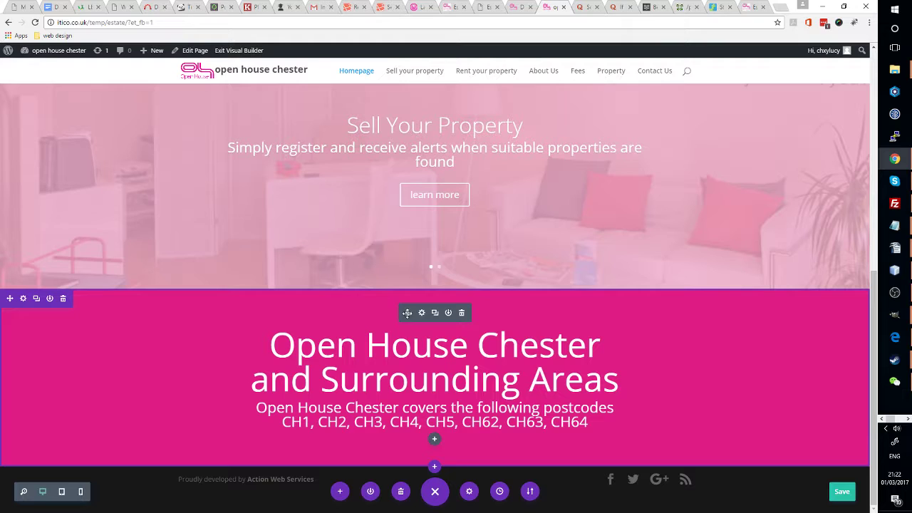
pyautogui.click(421, 312)
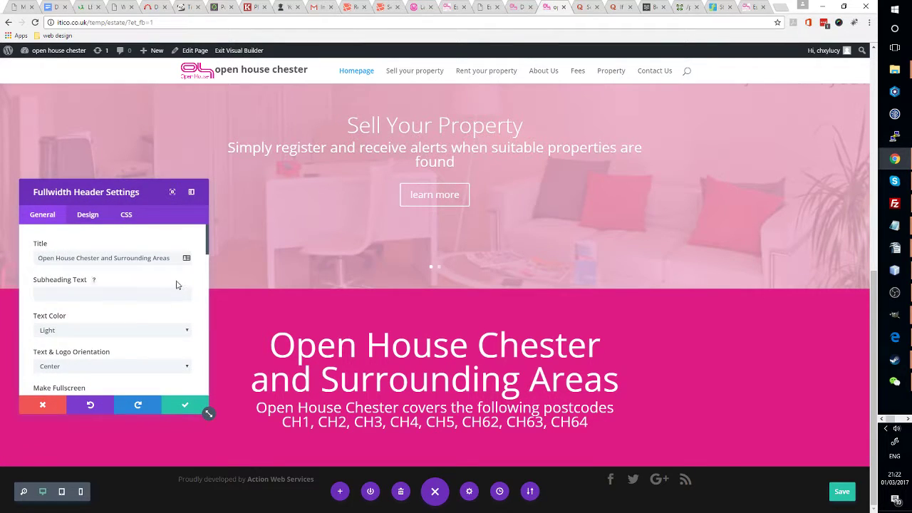
# Examine the fullwidth header's general options, including title, subheading, text color, orientation and button text
pyautogui.scroll(-3, 177, 285)
pyautogui.scroll(-5, 178, 282)
pyautogui.scroll(7, 178, 285)
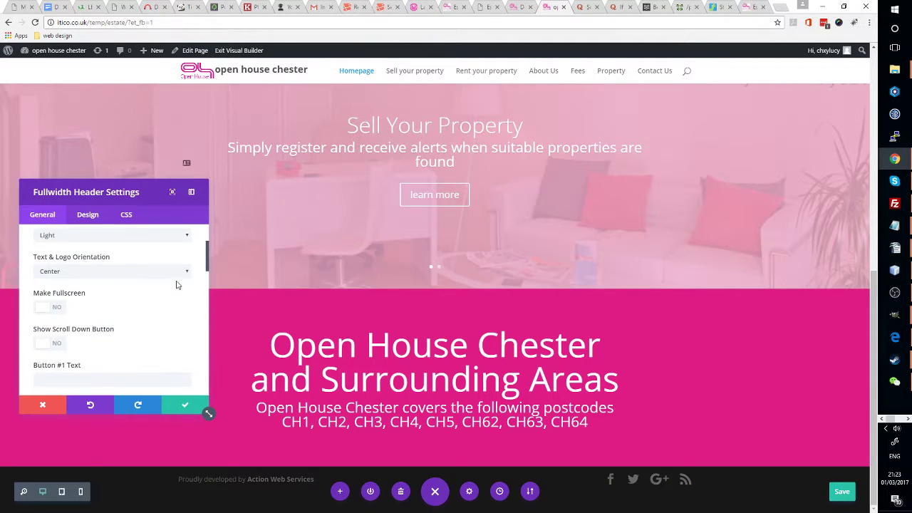
pyautogui.scroll(3, 177, 284)
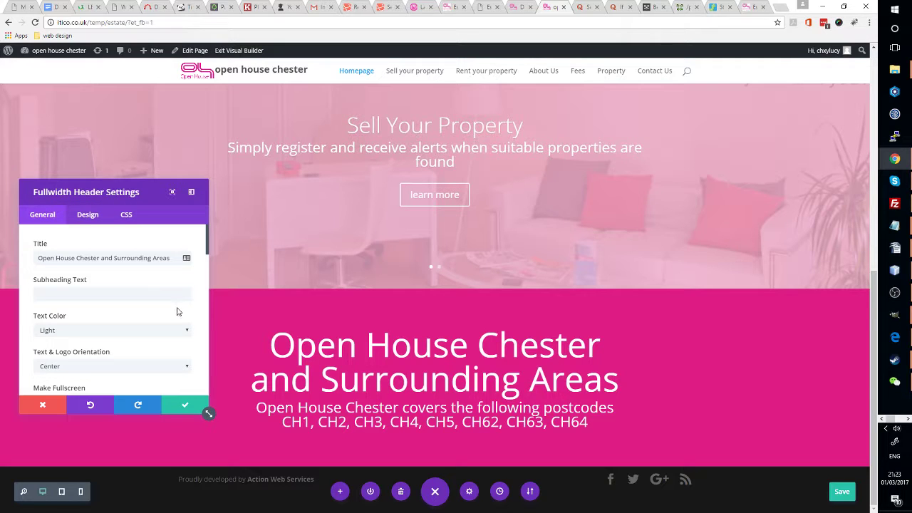
pyautogui.scroll(-8, 173, 316)
pyautogui.scroll(10, 171, 318)
pyautogui.scroll(-8, 172, 318)
pyautogui.scroll(8, 171, 317)
# Highlight the word Surrounding in the fullwidth header's title on the page, and clear the selection
pyautogui.moveTo(327, 381); pyautogui.dragTo(518, 368)
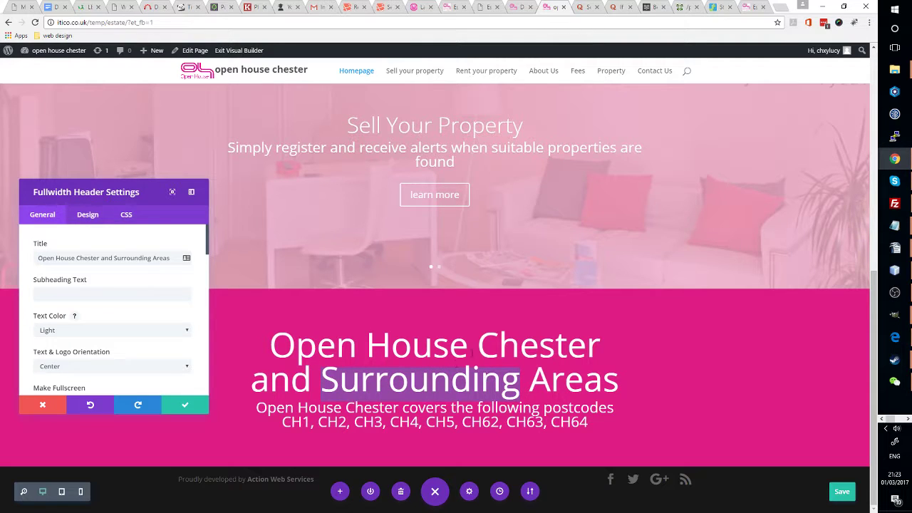
pyautogui.moveTo(391, 382)
pyautogui.mouseDown()
pyautogui.moveTo(427, 476)
pyautogui.moveTo(417, 476)
pyautogui.moveTo(400, 386)
pyautogui.mouseUp()
pyautogui.click(267, 331)
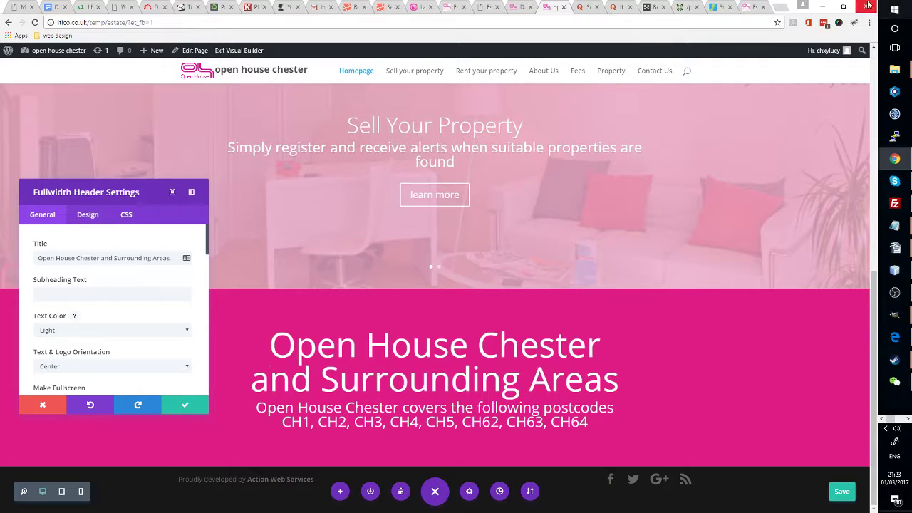
pyautogui.click(869, 22)
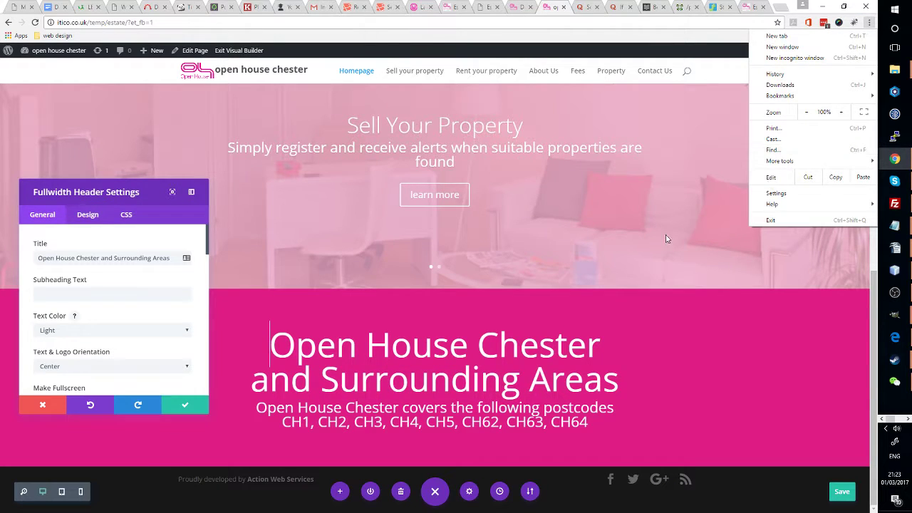
pyautogui.click(540, 344)
pyautogui.scroll(-1, 192, 384)
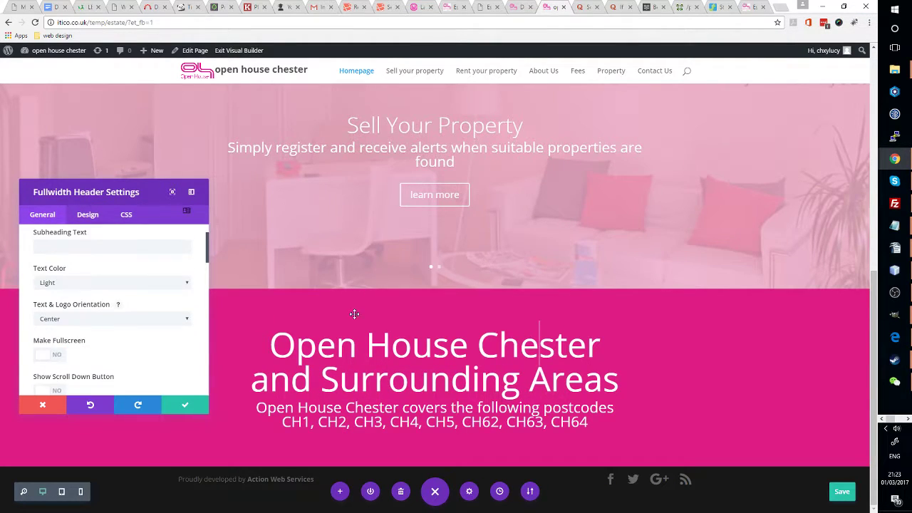
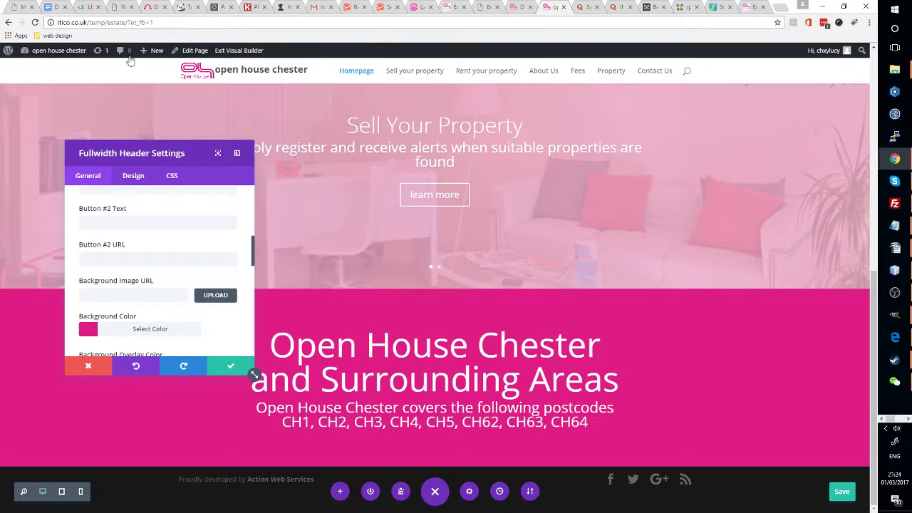
pyautogui.scroll(5, 138, 251)
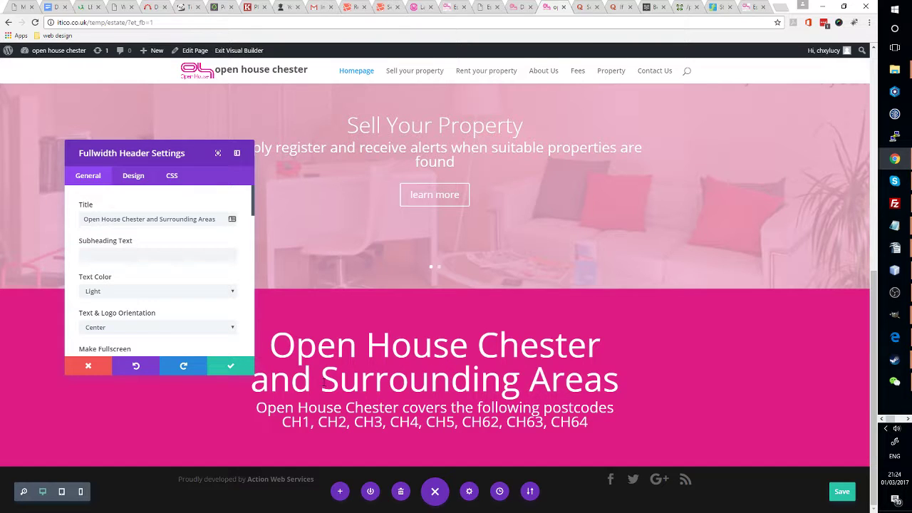
# Highlight the word Surrounding and the whole title Open House Chester and Surrounding Areas in the pink header section
pyautogui.moveTo(324, 382); pyautogui.dragTo(510, 370)
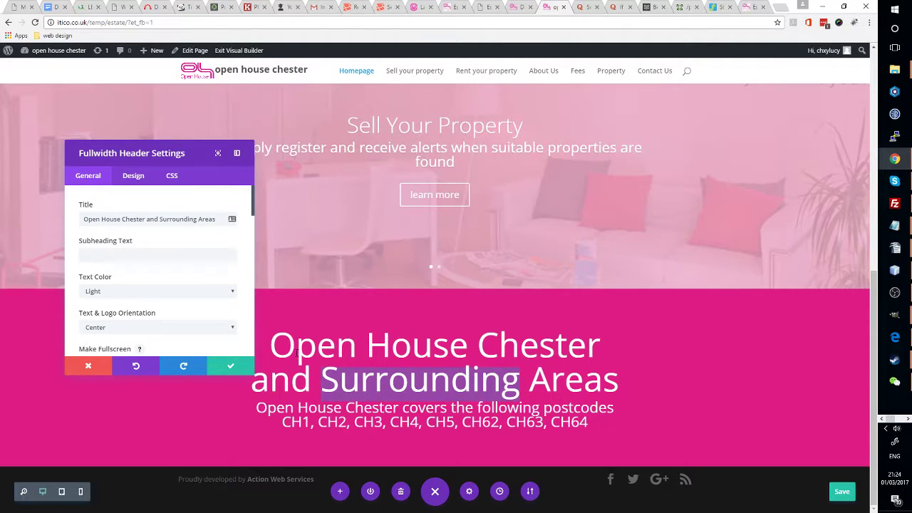
pyautogui.moveTo(265, 360); pyautogui.dragTo(618, 371)
pyautogui.click(620, 382)
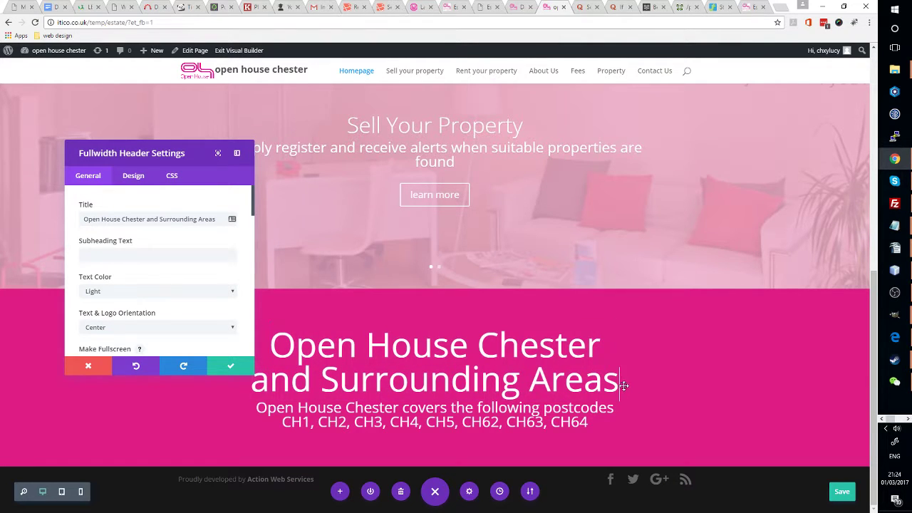
pyautogui.moveTo(618, 383); pyautogui.dragTo(271, 347)
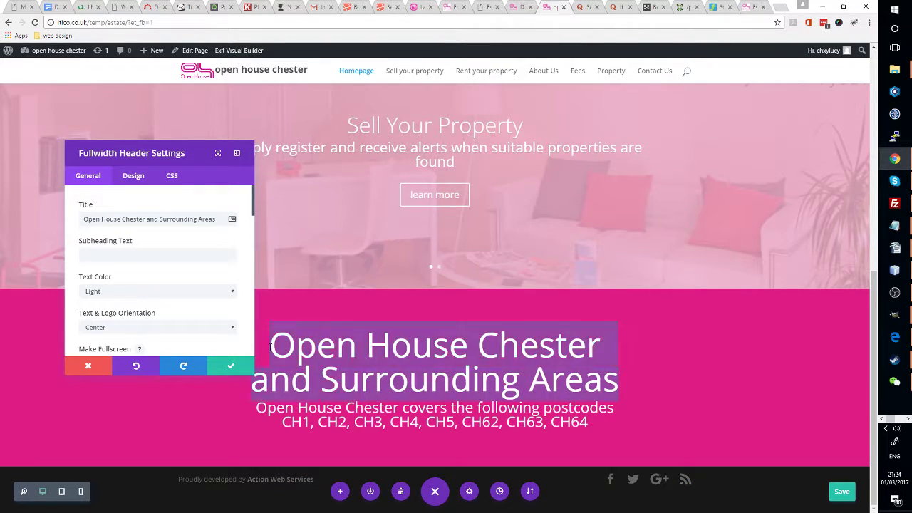
pyautogui.click(272, 345)
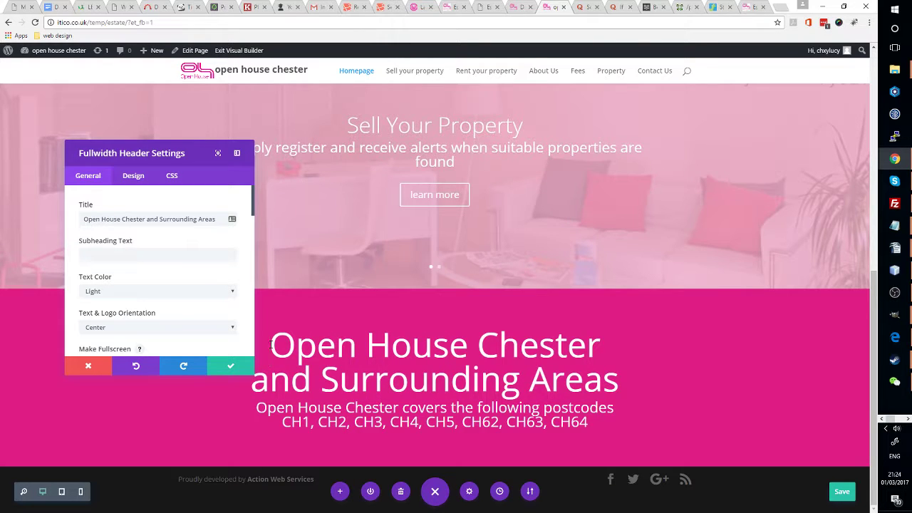
pyautogui.moveTo(282, 344); pyautogui.dragTo(611, 380)
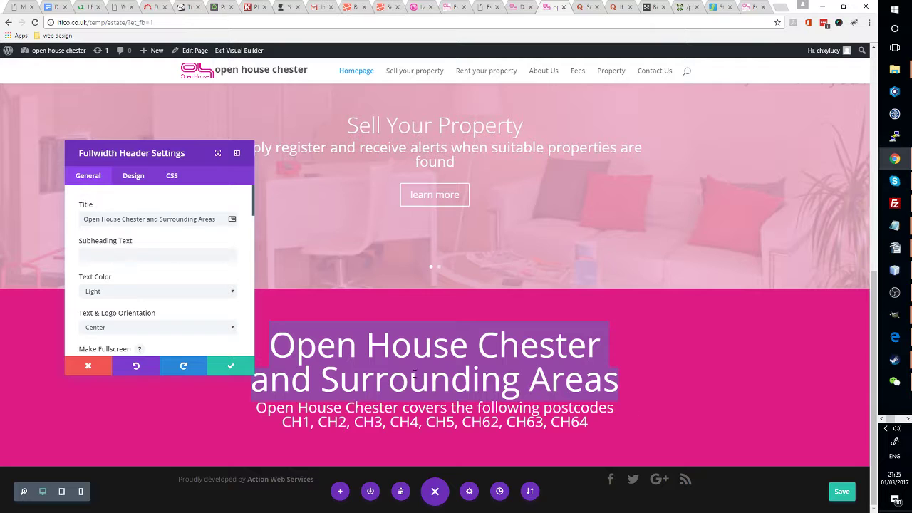
# Disable the pink fullwidth header on phone and tablet, and save its settings
pyautogui.scroll(-15, 212, 284)
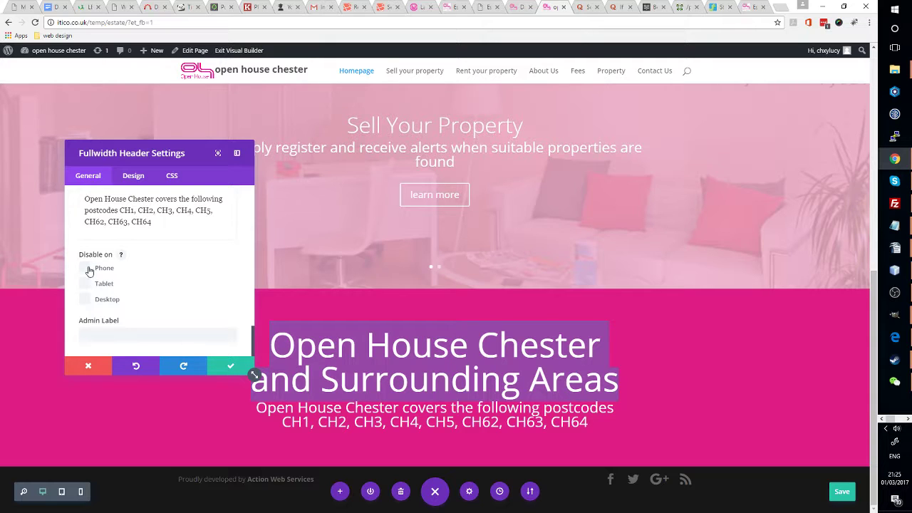
pyautogui.click(88, 286)
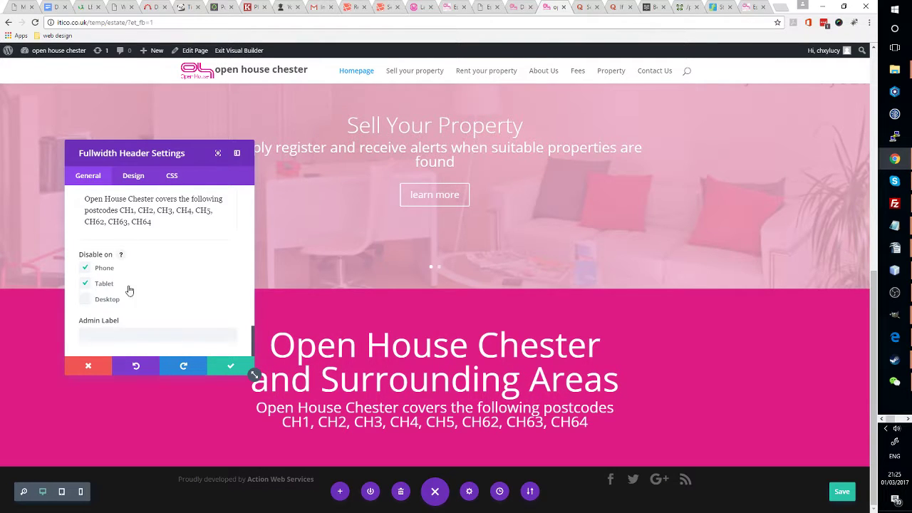
pyautogui.click(236, 367)
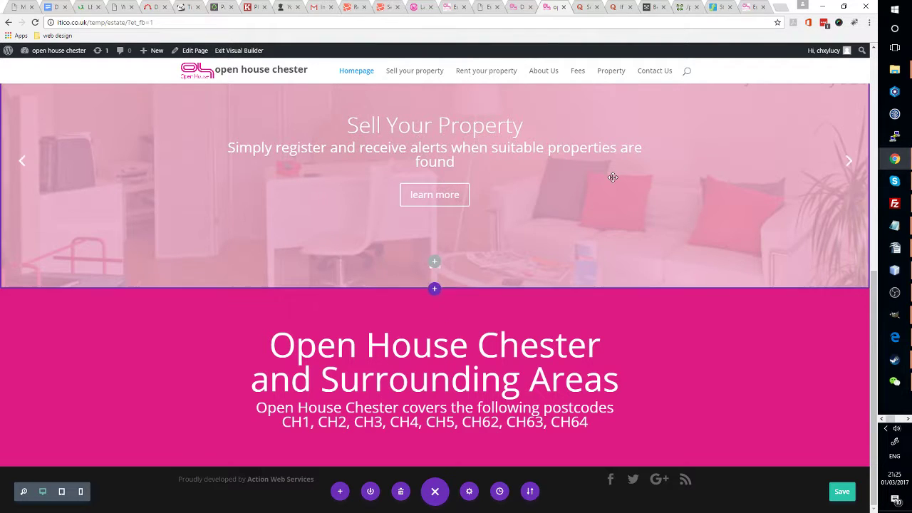
# Duplicate the pink fullwidth header module and set the copy to be disabled on desktop only, with phone and tablet enabled
pyautogui.moveTo(449, 319)
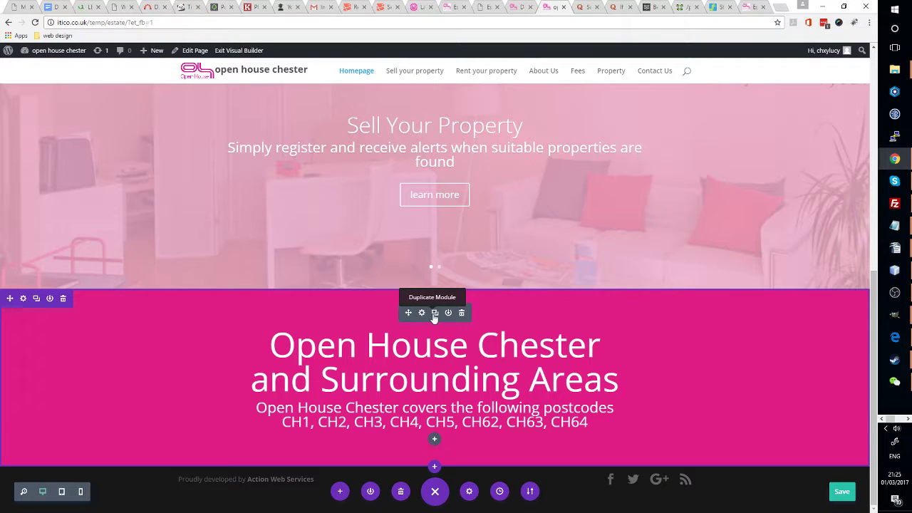
pyautogui.click(434, 314)
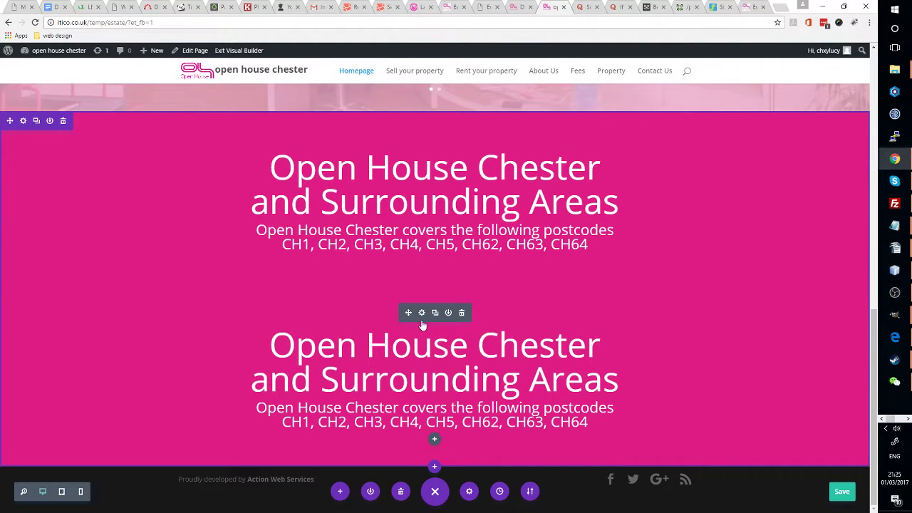
pyautogui.click(421, 313)
pyautogui.scroll(-5, 161, 317)
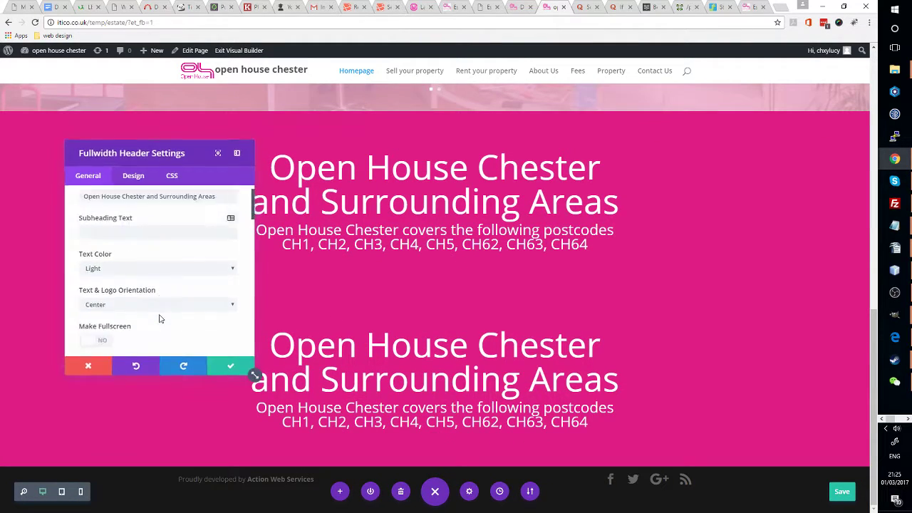
pyautogui.scroll(-5, 143, 340)
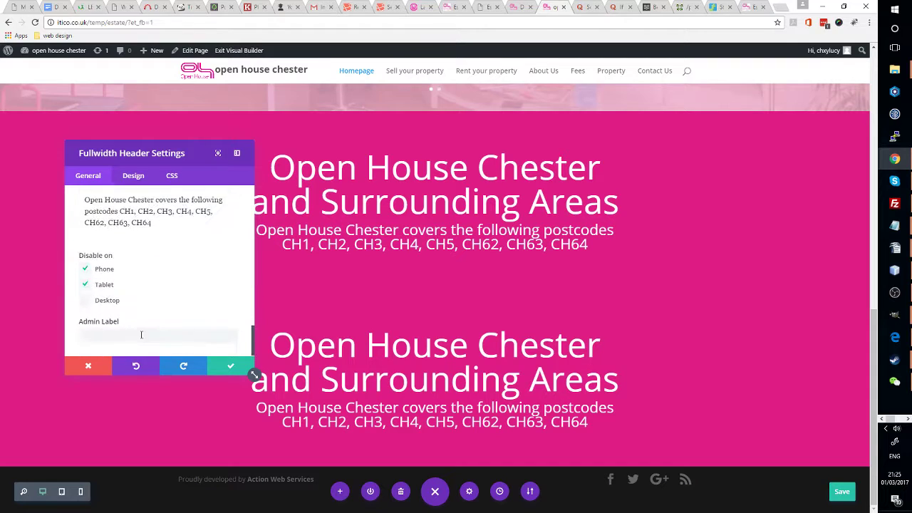
pyautogui.click(84, 269)
pyautogui.click(84, 284)
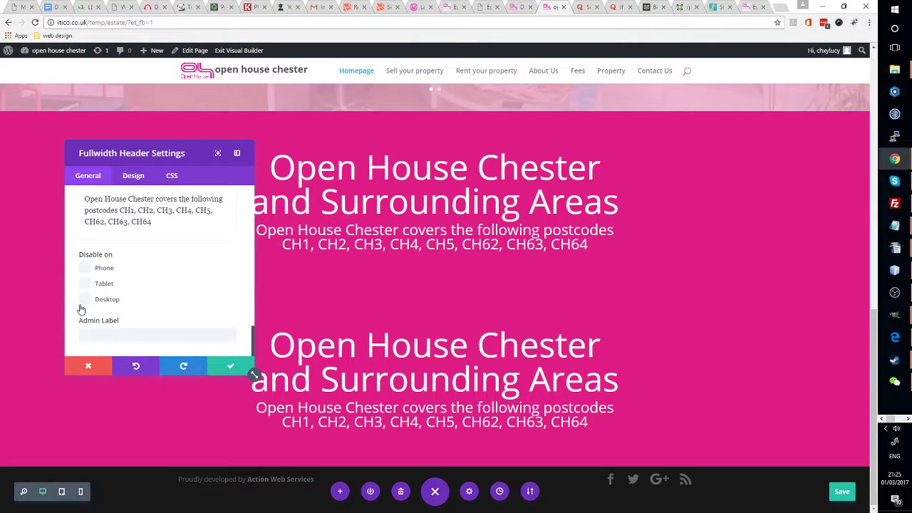
pyautogui.click(84, 300)
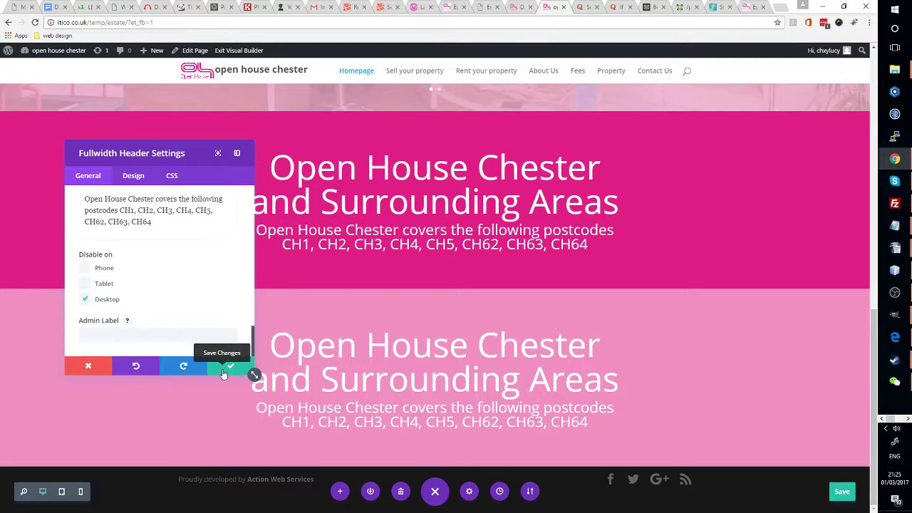
# Set the duplicated header's title font size to 42px in its design options
pyautogui.scroll(5, 175, 318)
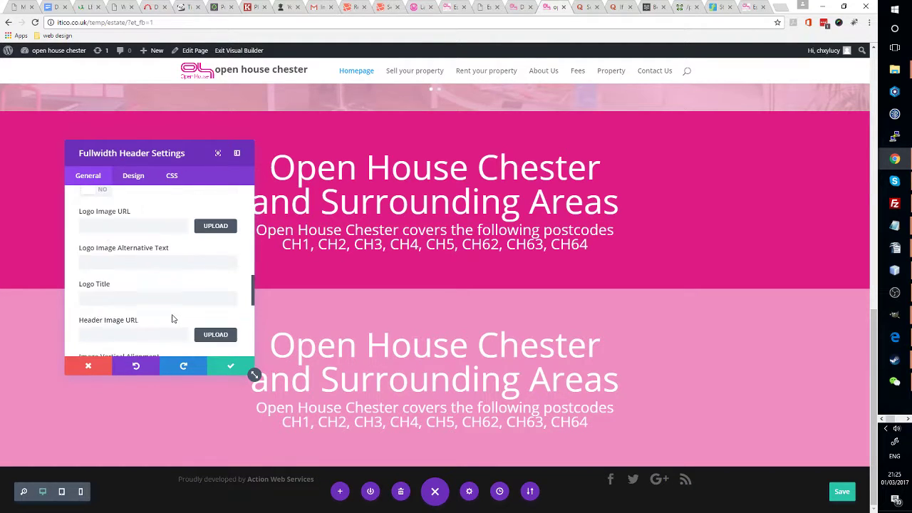
pyautogui.scroll(10, 179, 295)
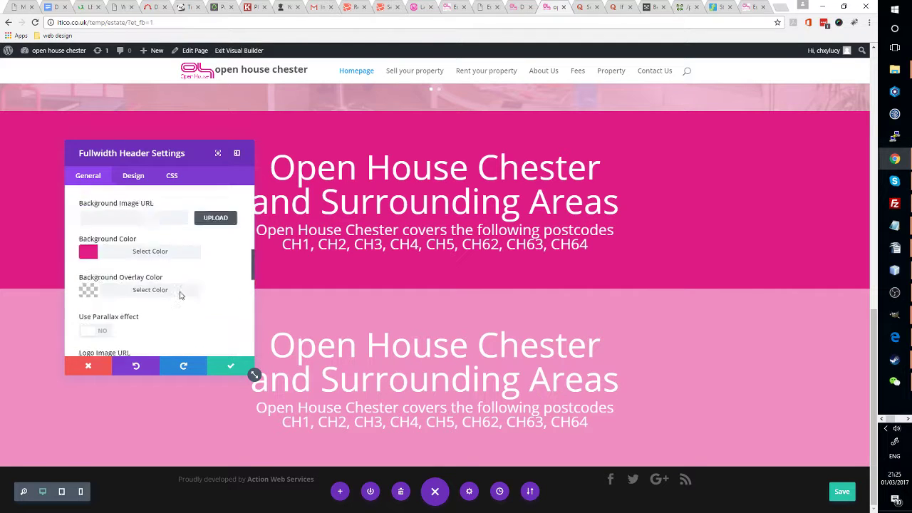
pyautogui.click(133, 175)
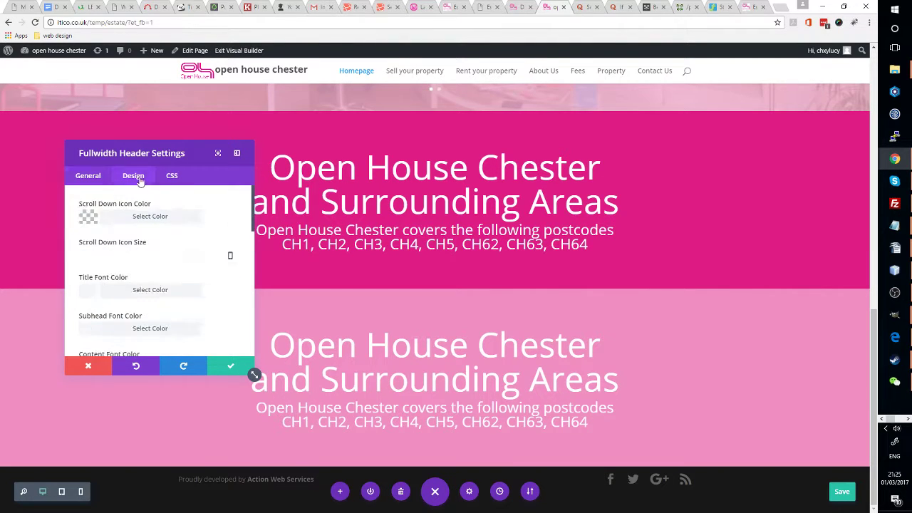
pyautogui.scroll(-4, 171, 222)
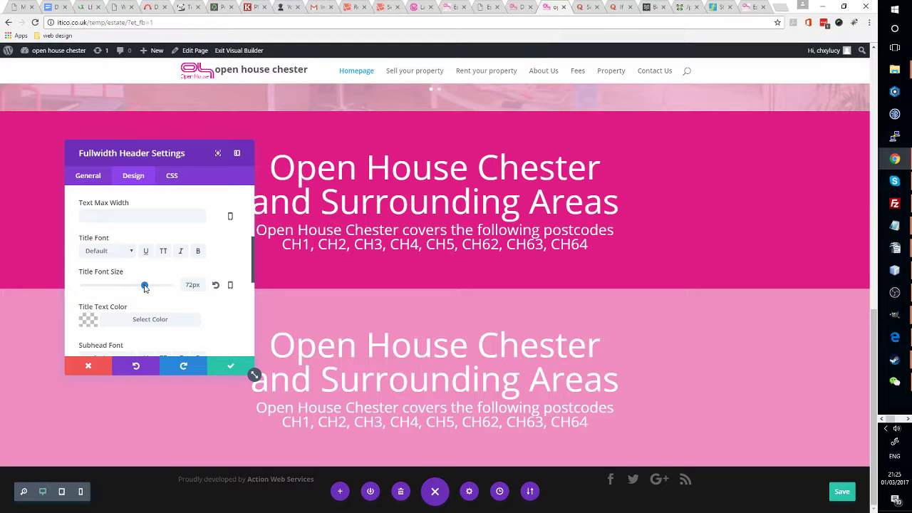
pyautogui.moveTo(144, 287); pyautogui.dragTo(119, 291)
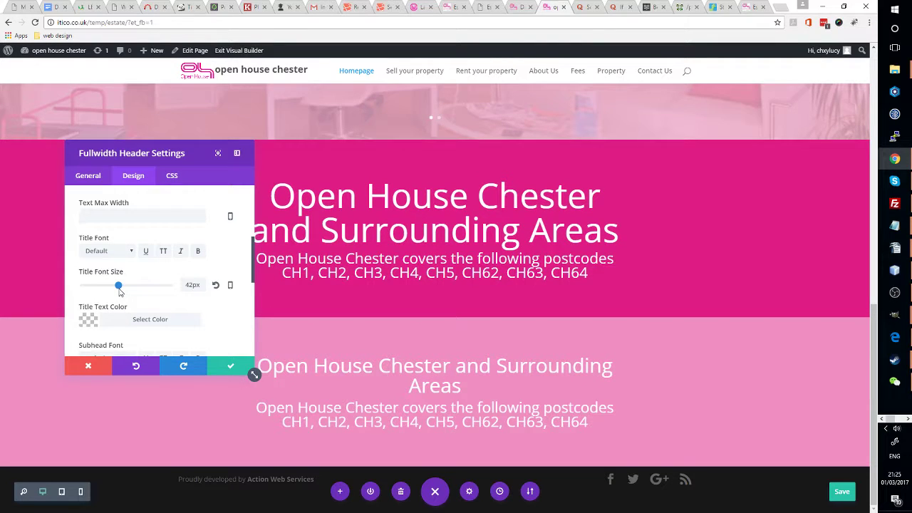
# Adjust the duplicated header's subhead font size and set its content font size to 17px, saving the module settings
pyautogui.scroll(-4, 171, 299)
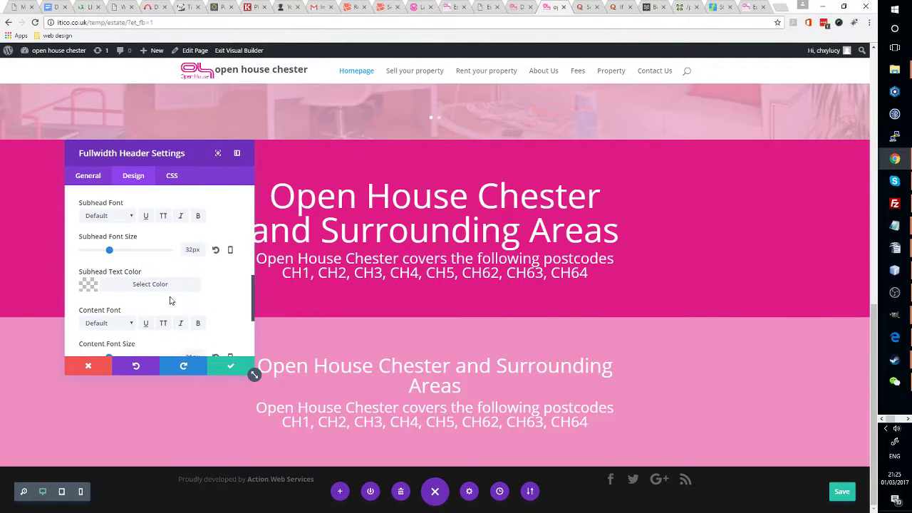
pyautogui.scroll(-1, 117, 264)
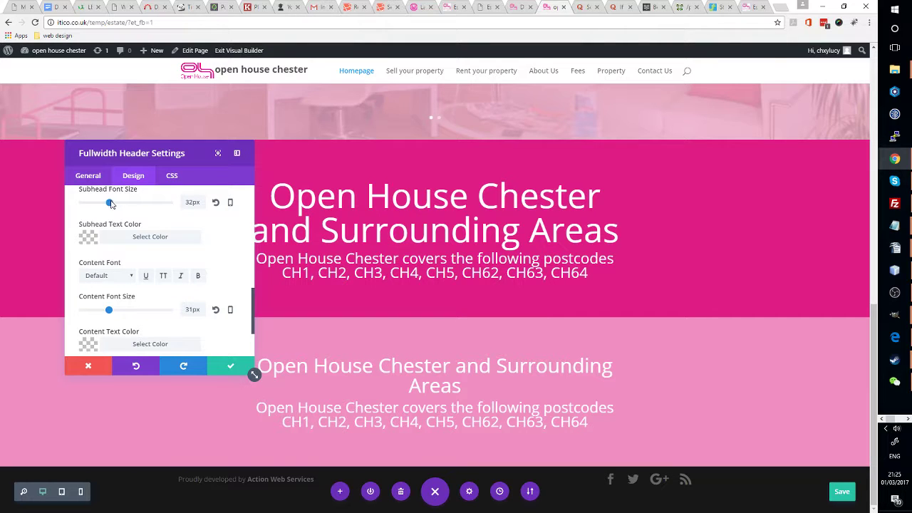
pyautogui.moveTo(100, 206); pyautogui.dragTo(122, 212)
pyautogui.scroll(-2, 137, 235)
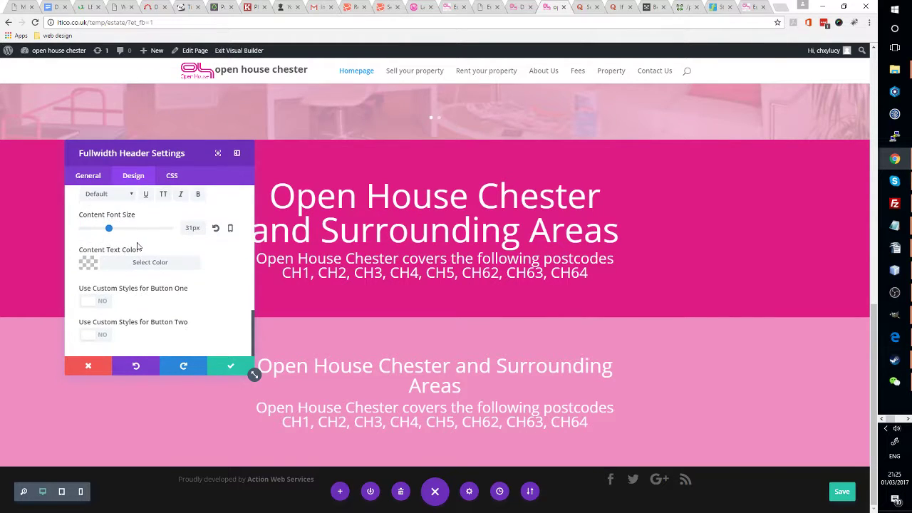
pyautogui.click(100, 229)
pyautogui.moveTo(99, 229); pyautogui.dragTo(97, 228)
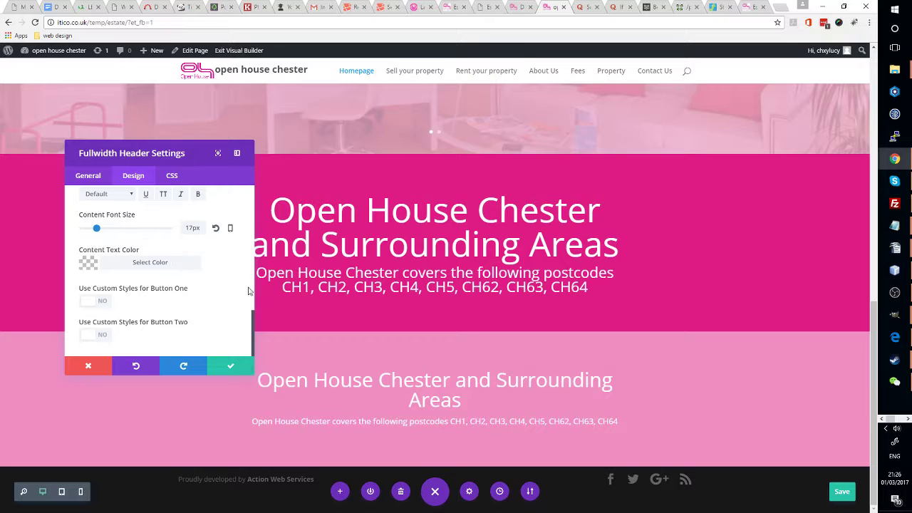
pyautogui.click(228, 365)
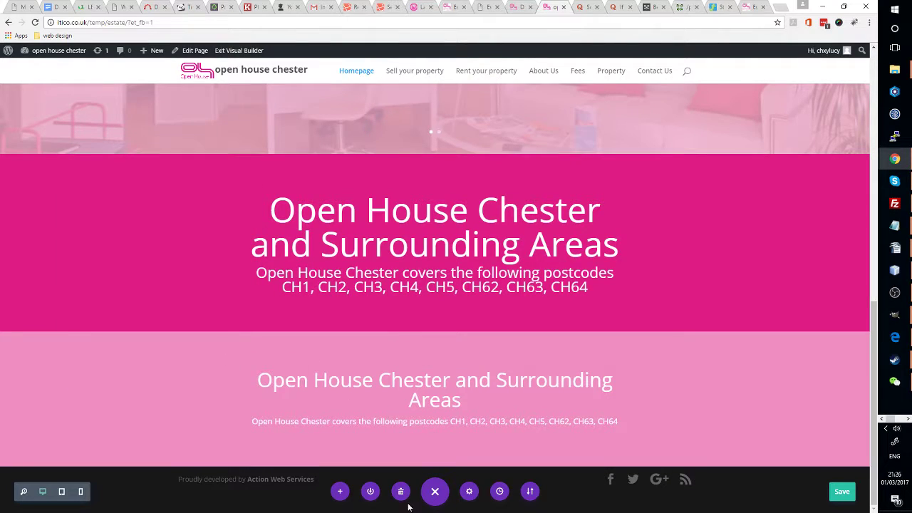